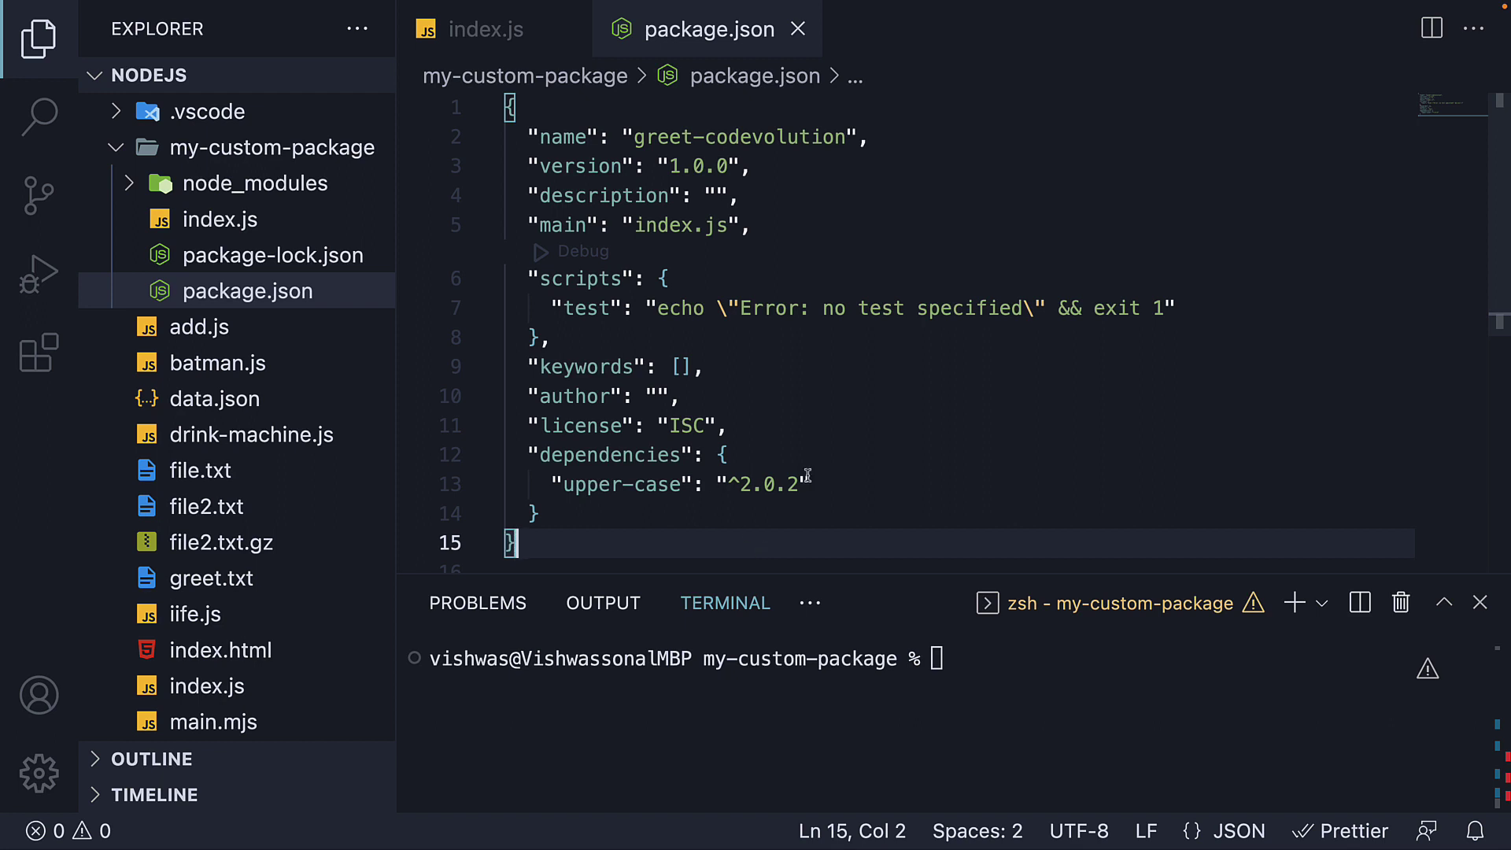
Step: Highlight the package.json scripts block, then view index.js with its greet function
drag(529, 280, 554, 339)
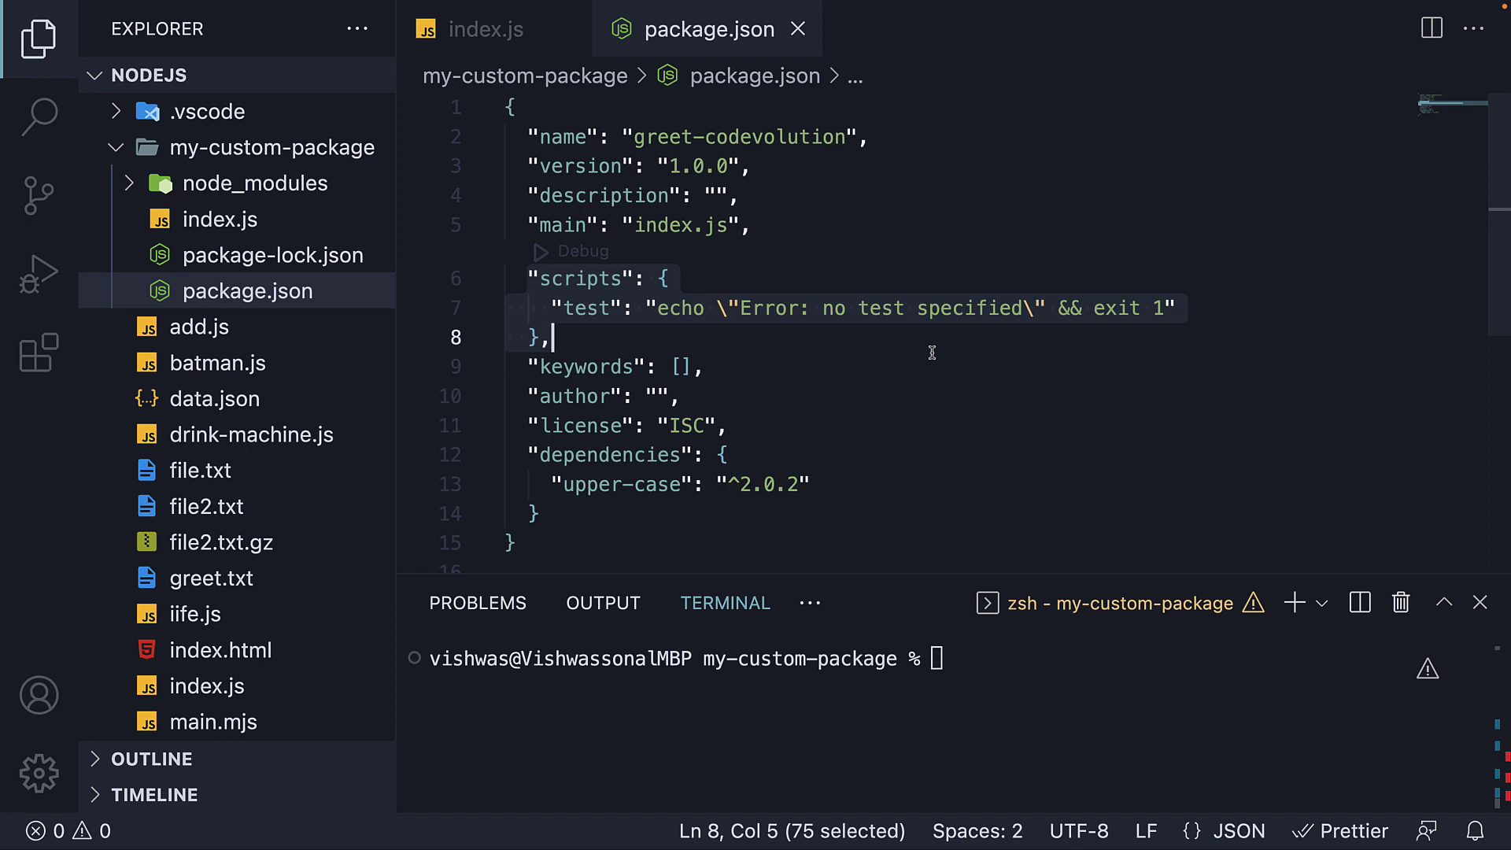
click(486, 29)
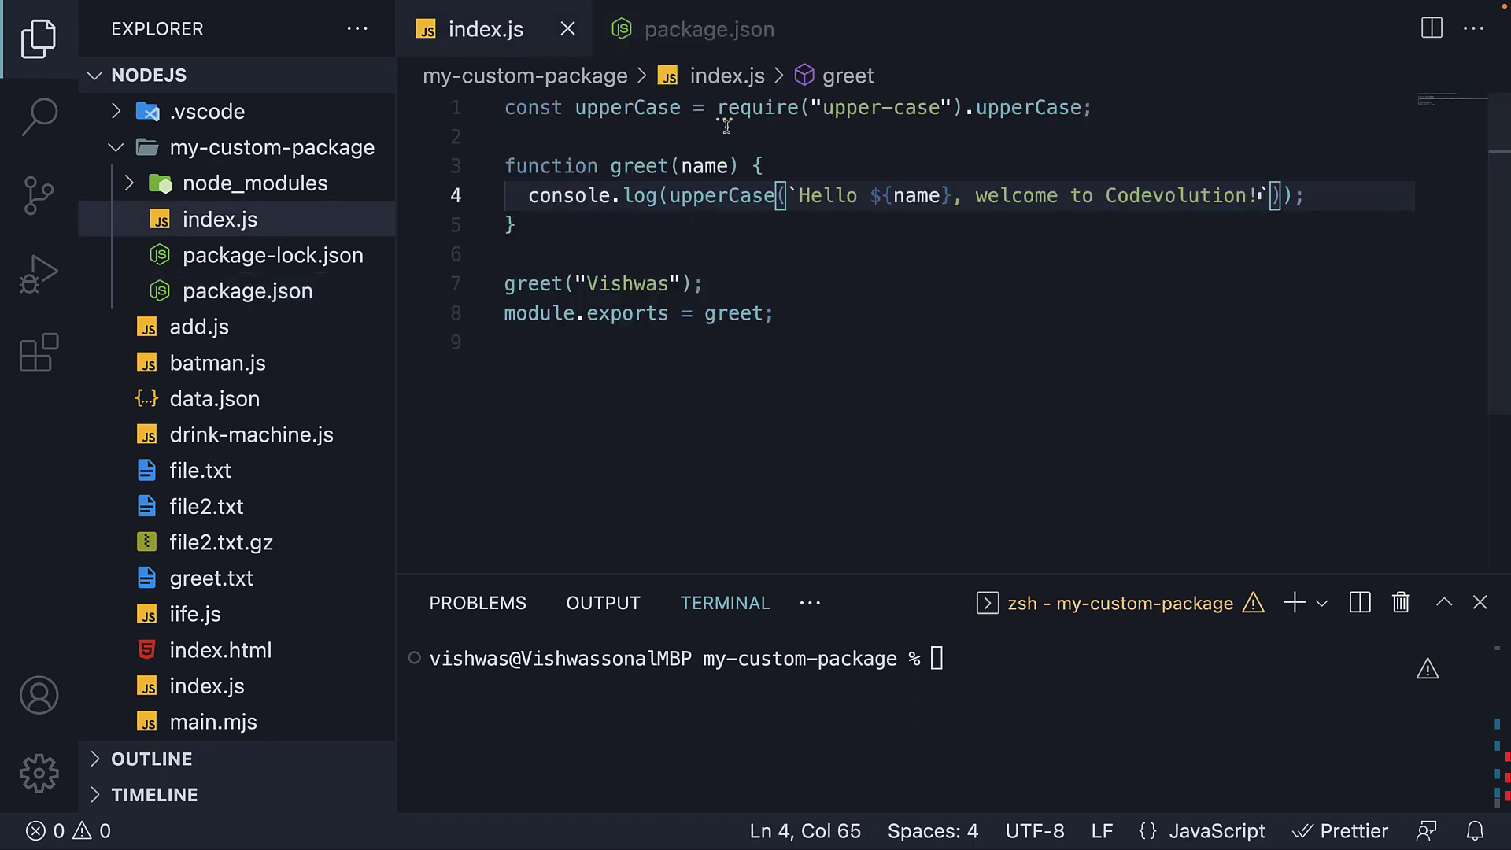
Step: Replace the test script with "start": "node index.js" in package.json and save
click(710, 30)
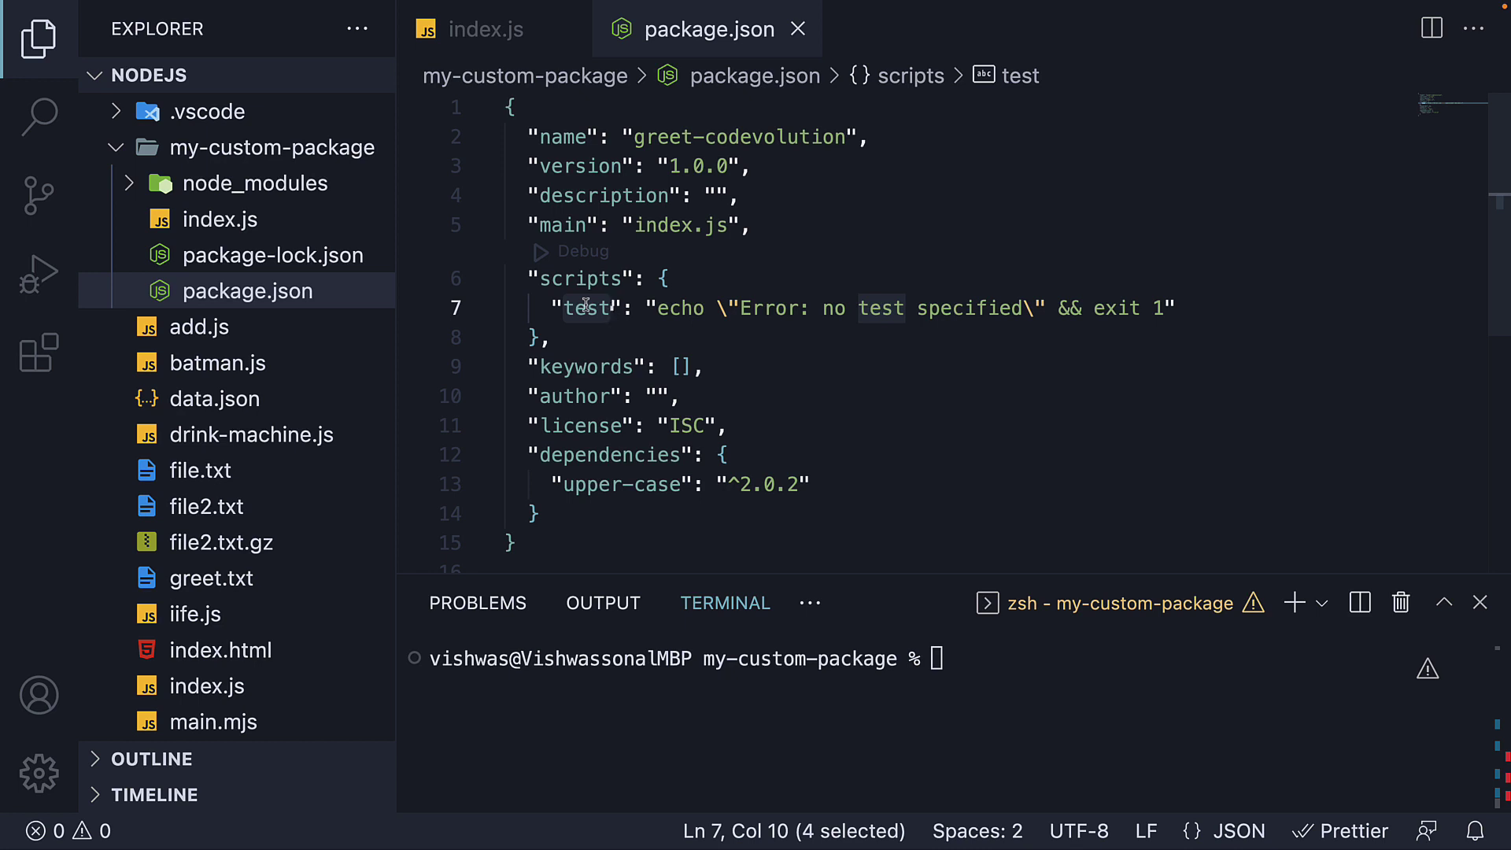
text(start)
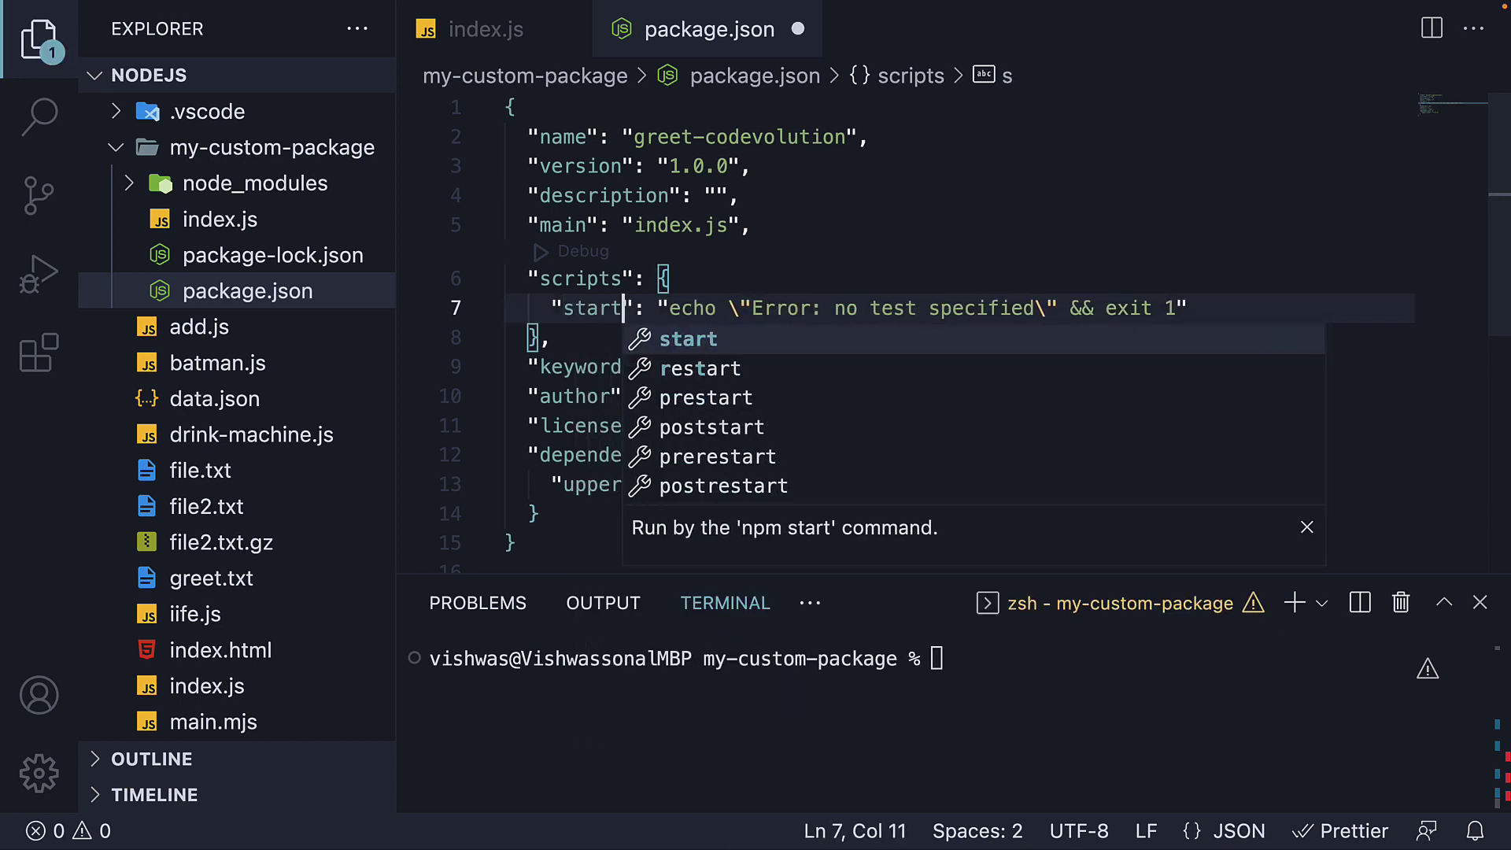
key(shift+End)
text("")
key(Left)
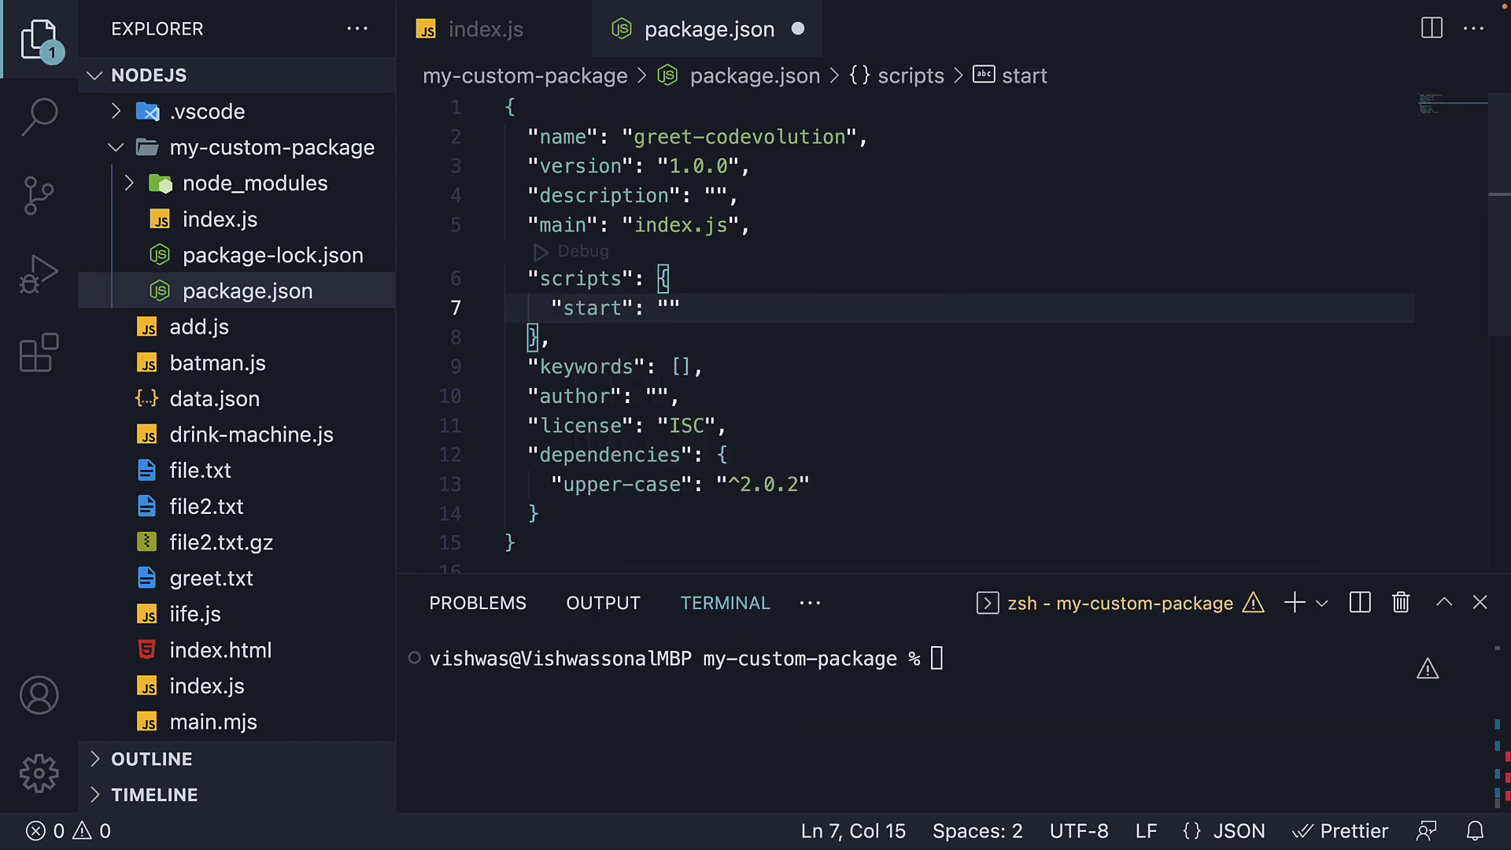
text(node)
text( index.js)
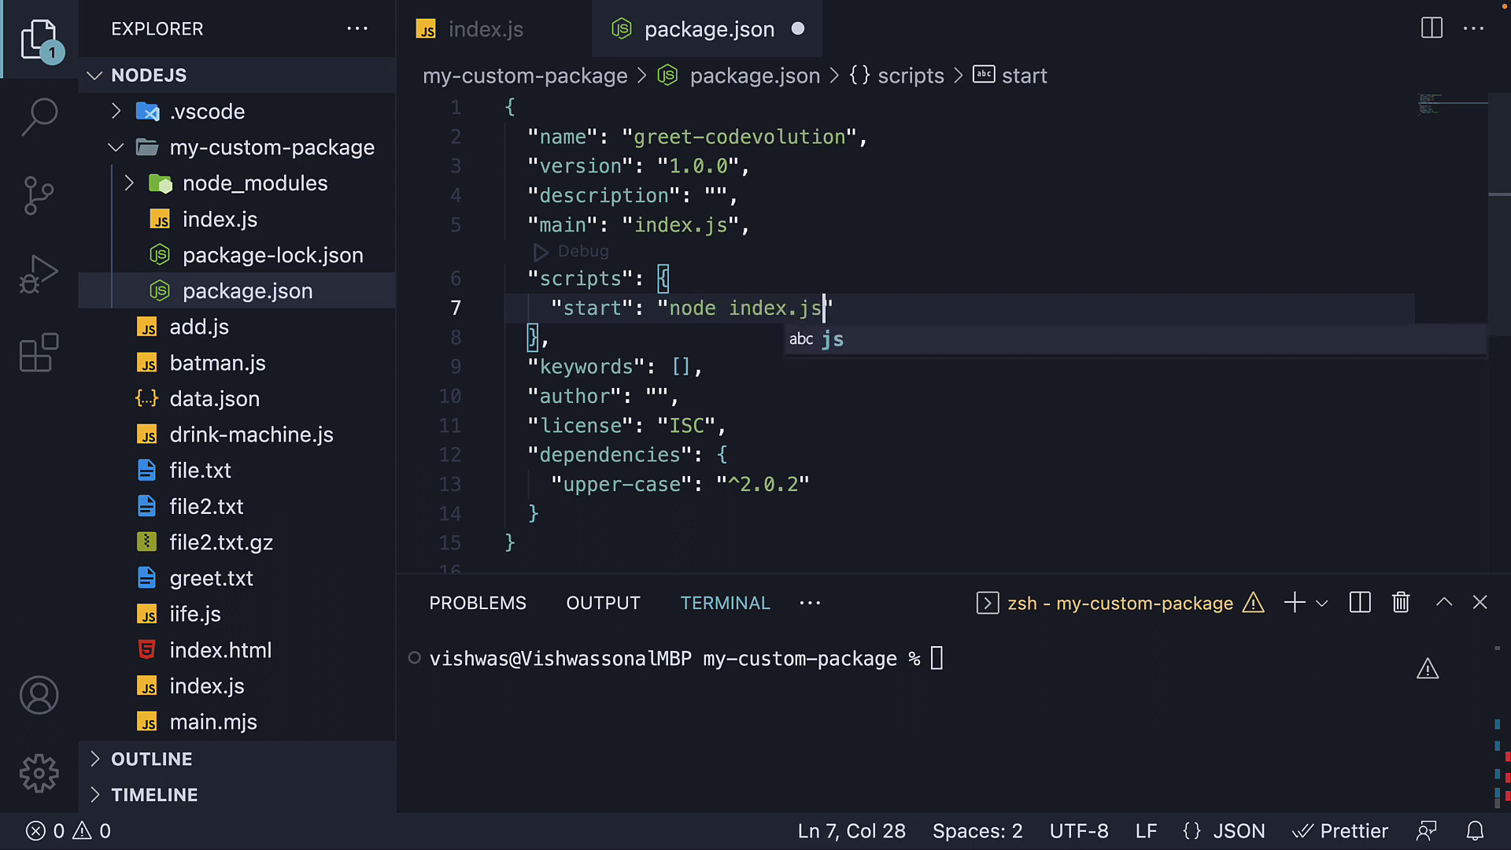
key(Right)
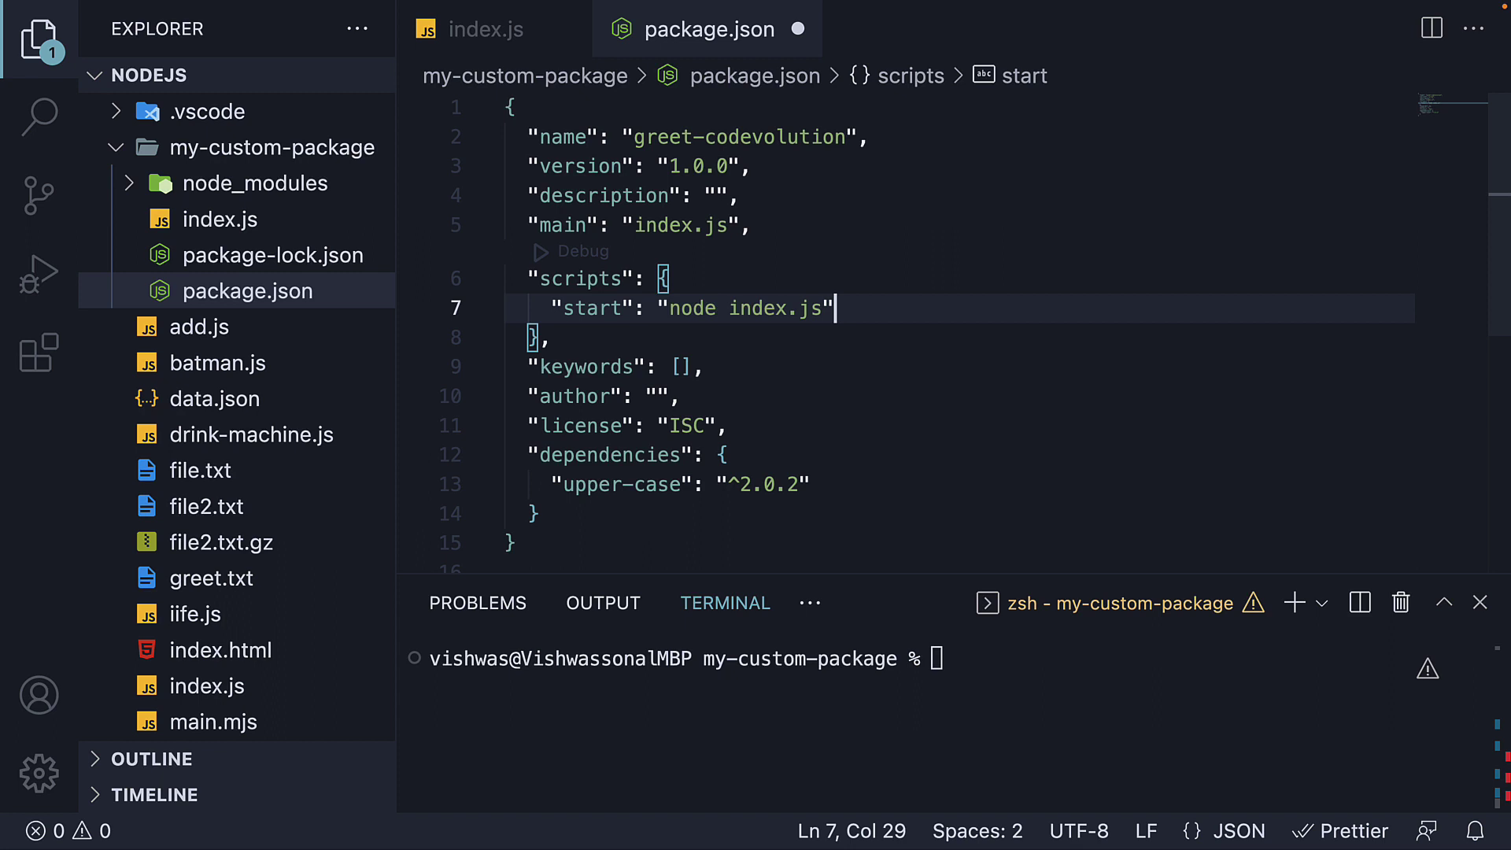
key(ctrl+s)
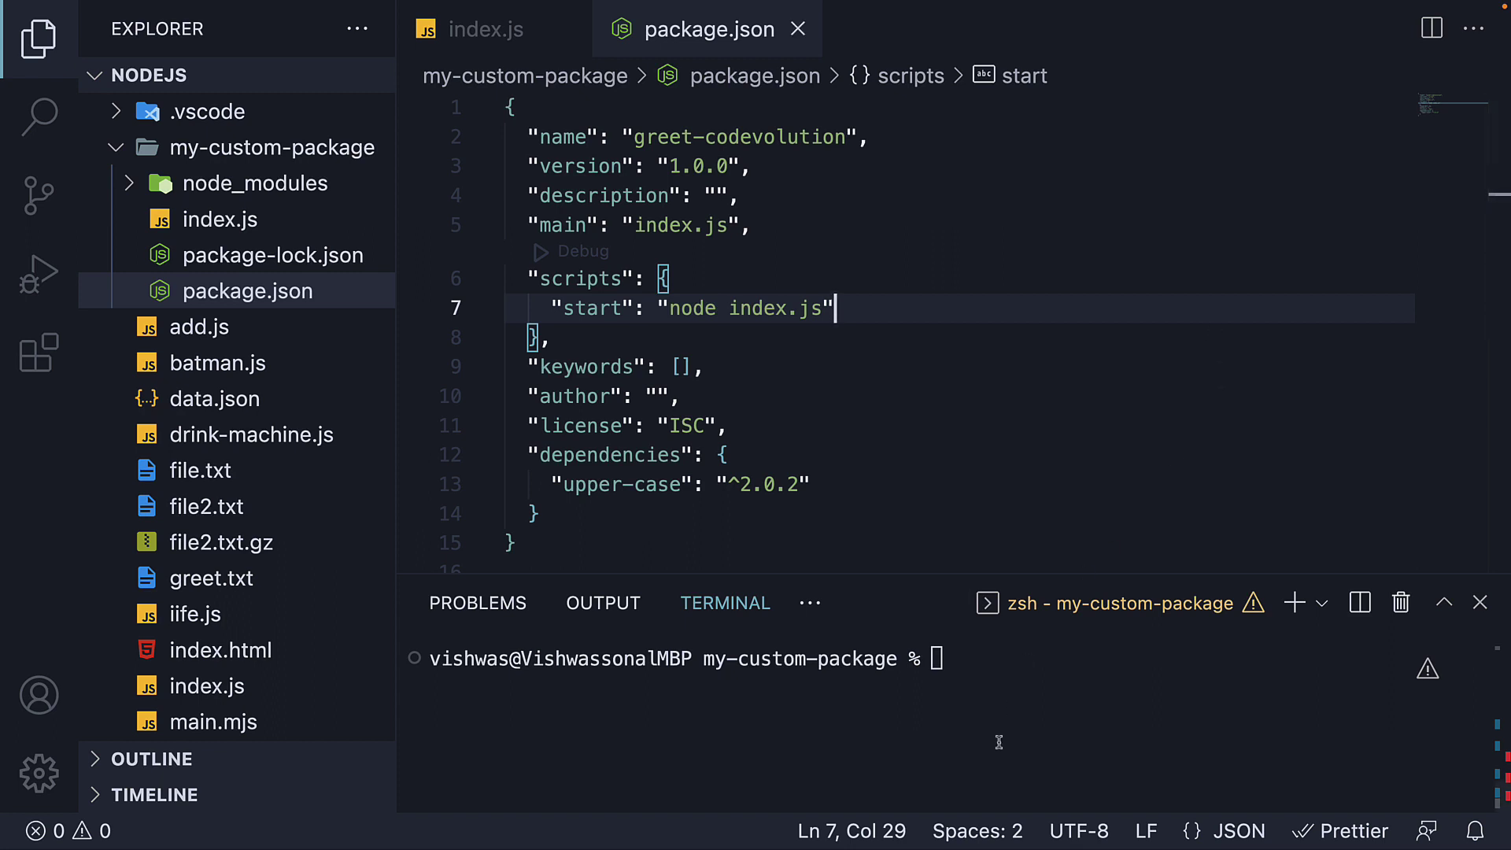
Step: Execute npm run start in the integrated terminal to print the upper-cased welcome
click(995, 719)
text(npm run)
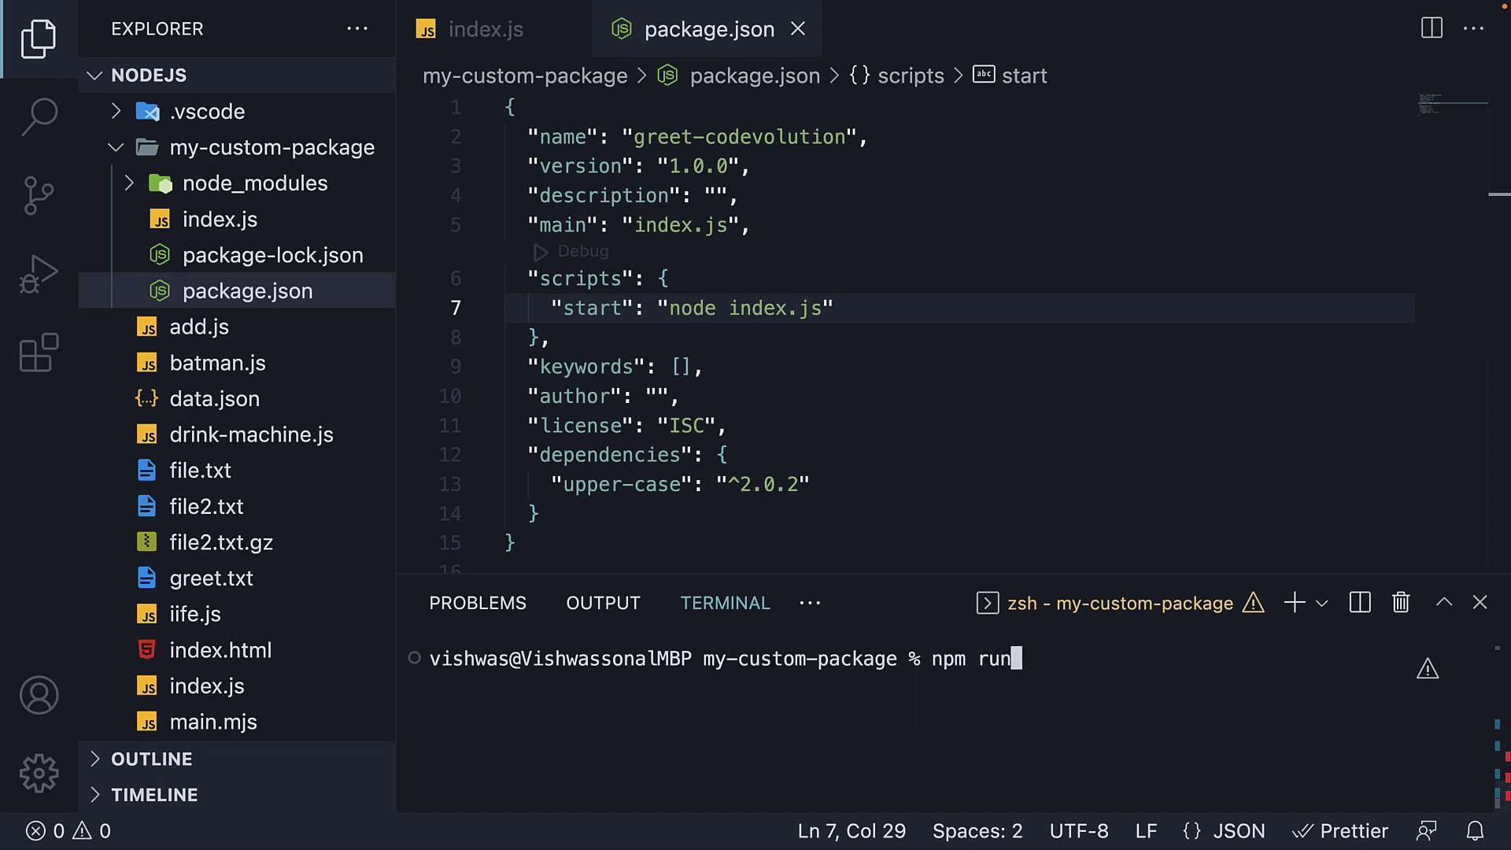
text( start)
key(Return)
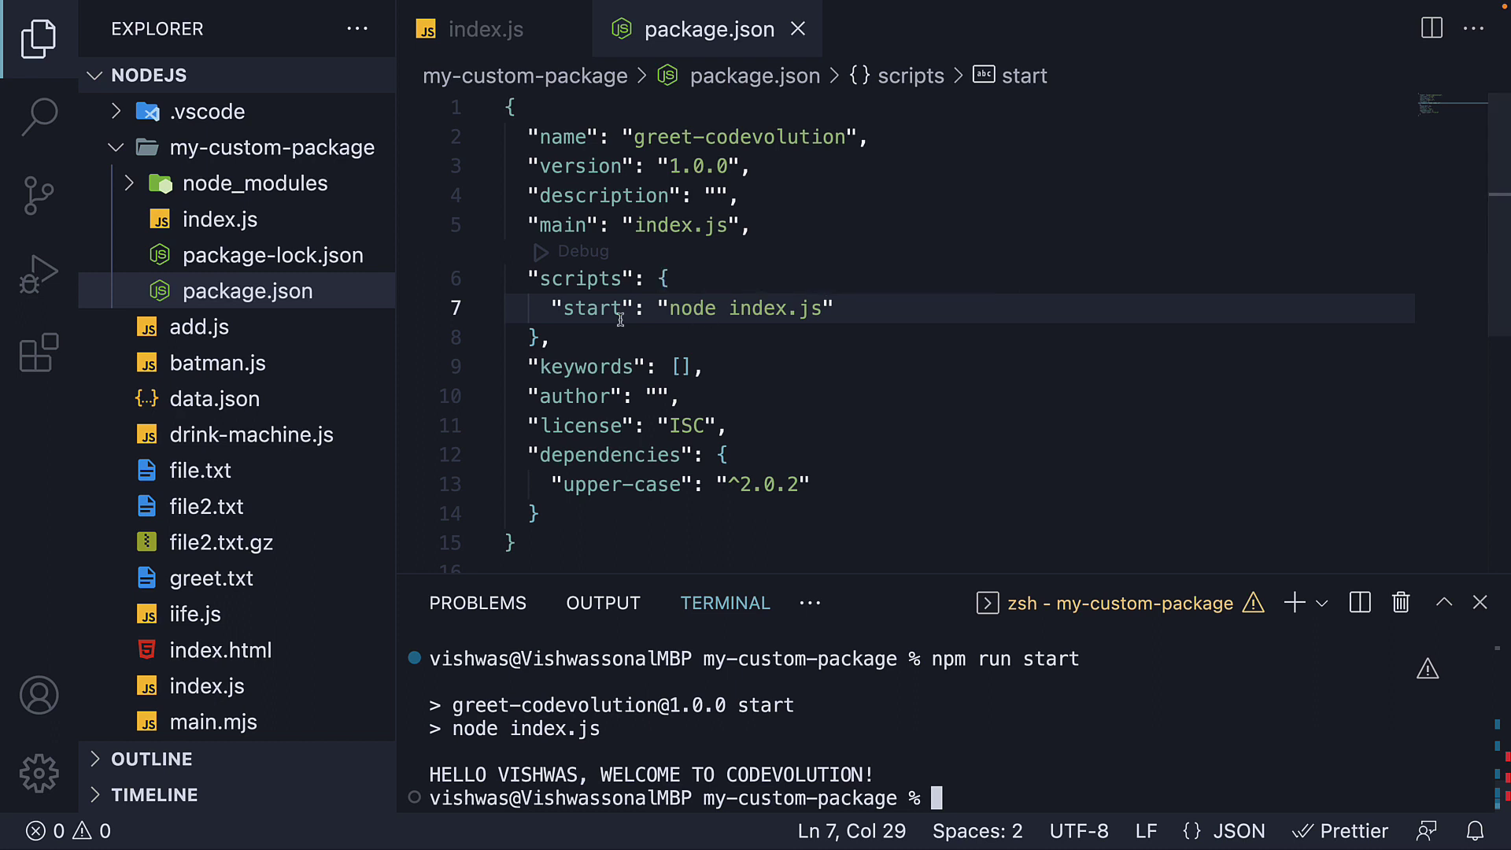
double_click(596, 308)
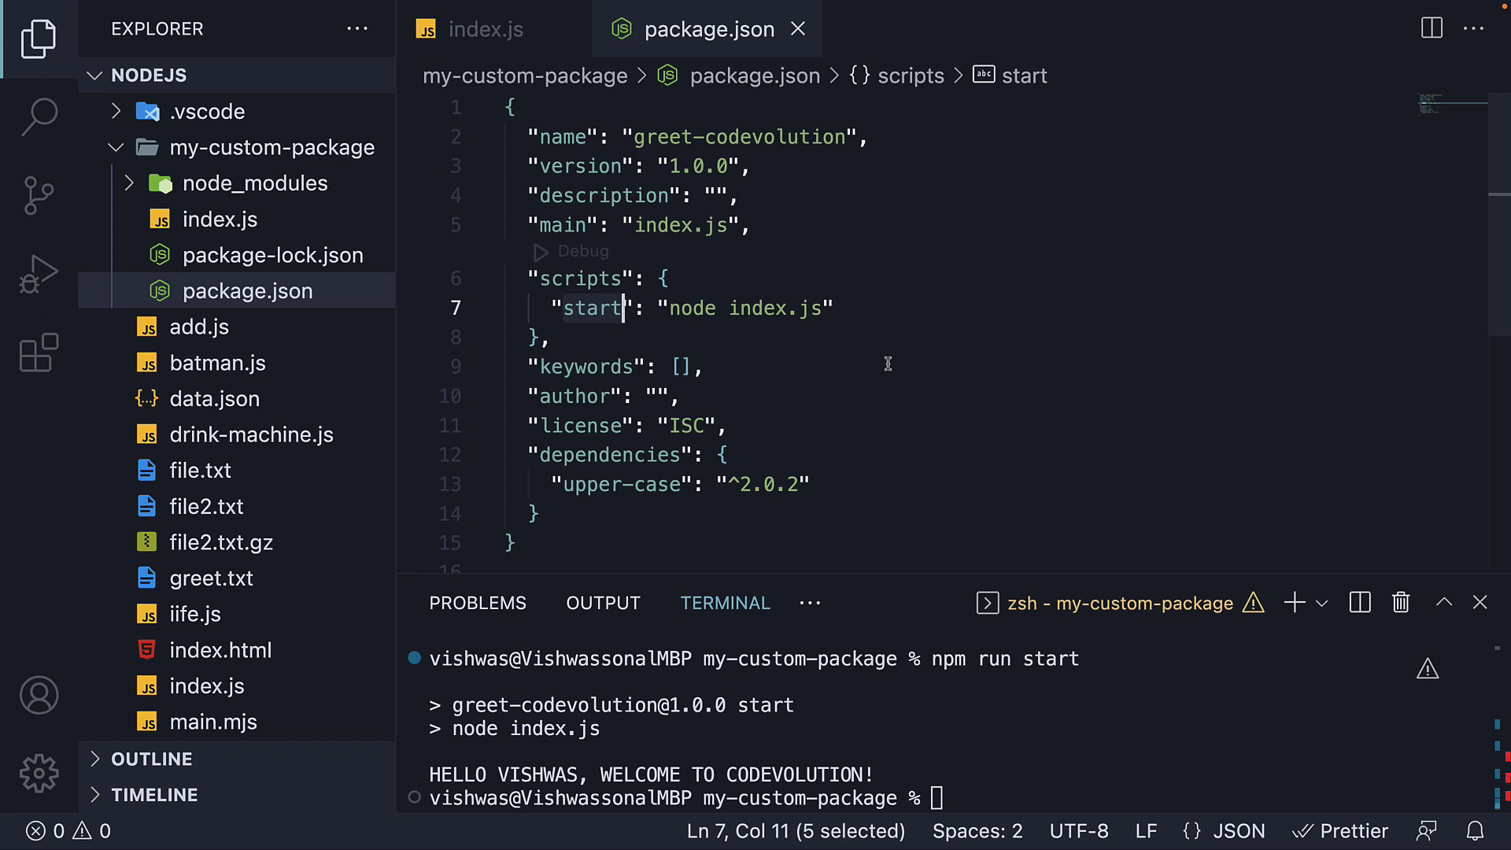
click(879, 309)
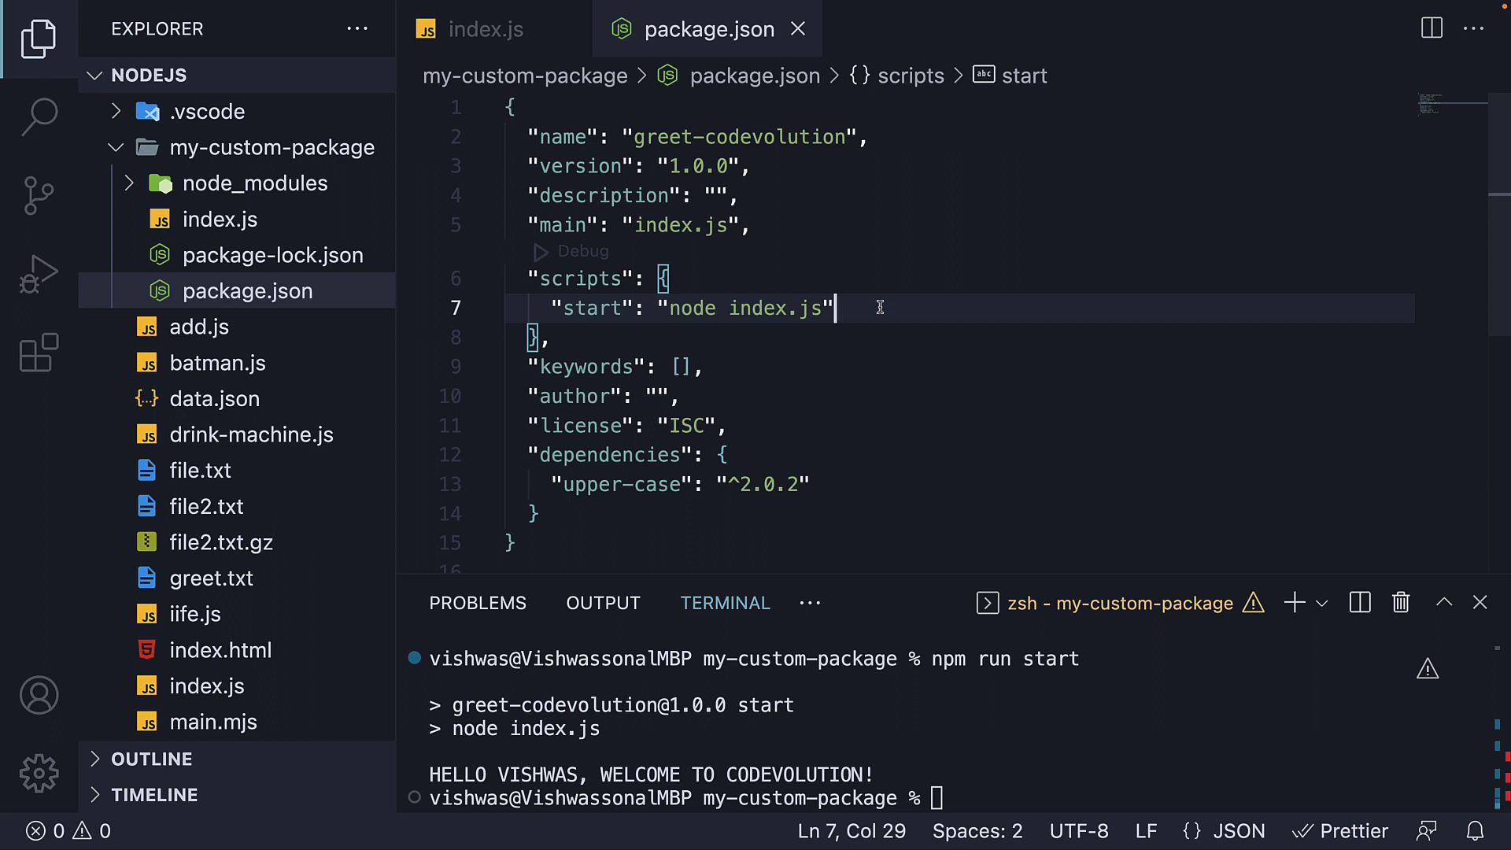
Step: Run the shorthand npm start command in the integrated terminal
key(ctrl+grave)
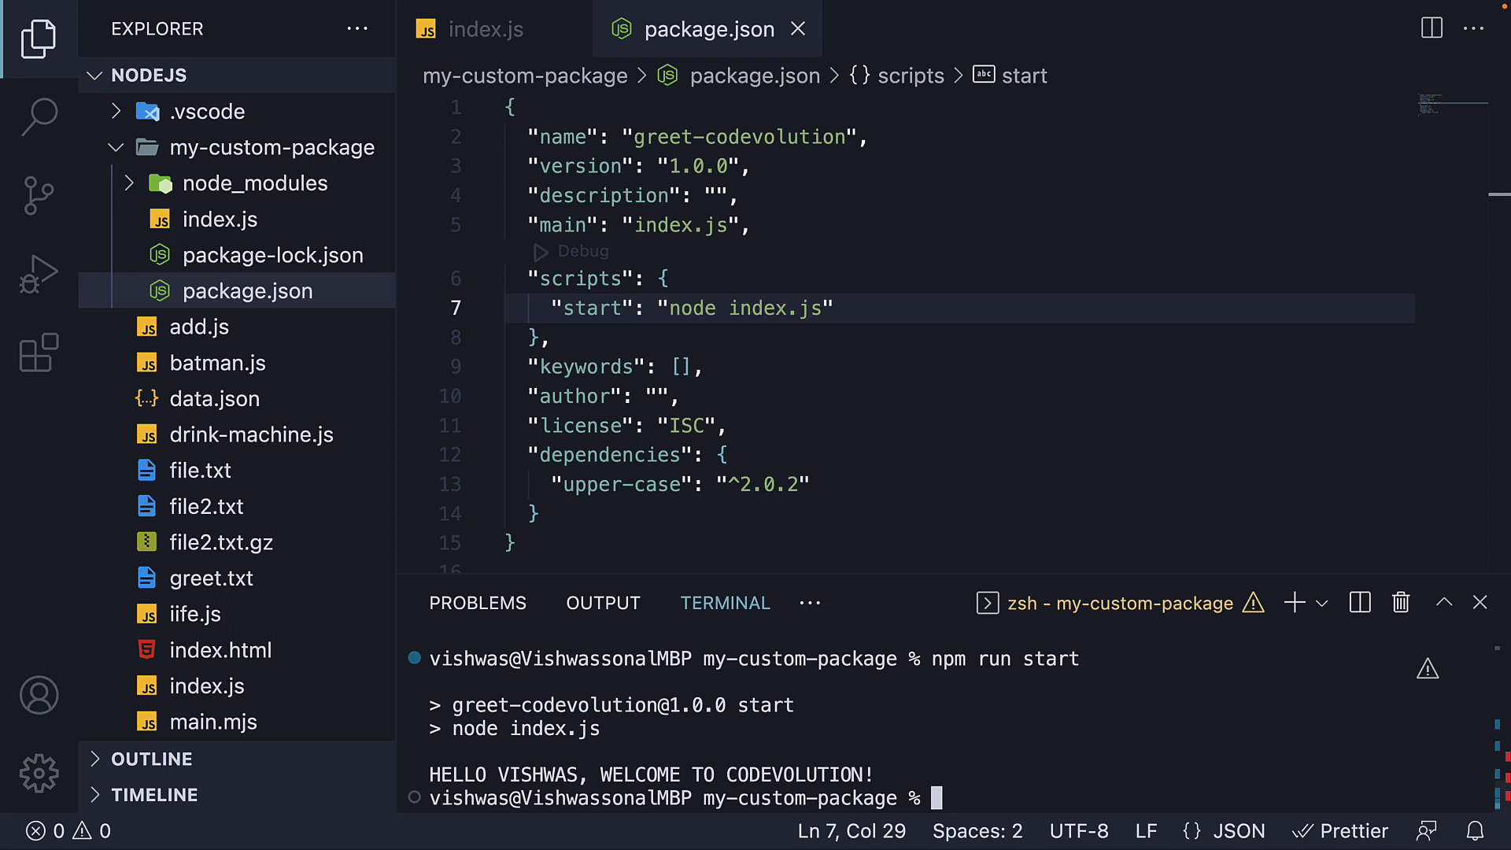
text(npm start)
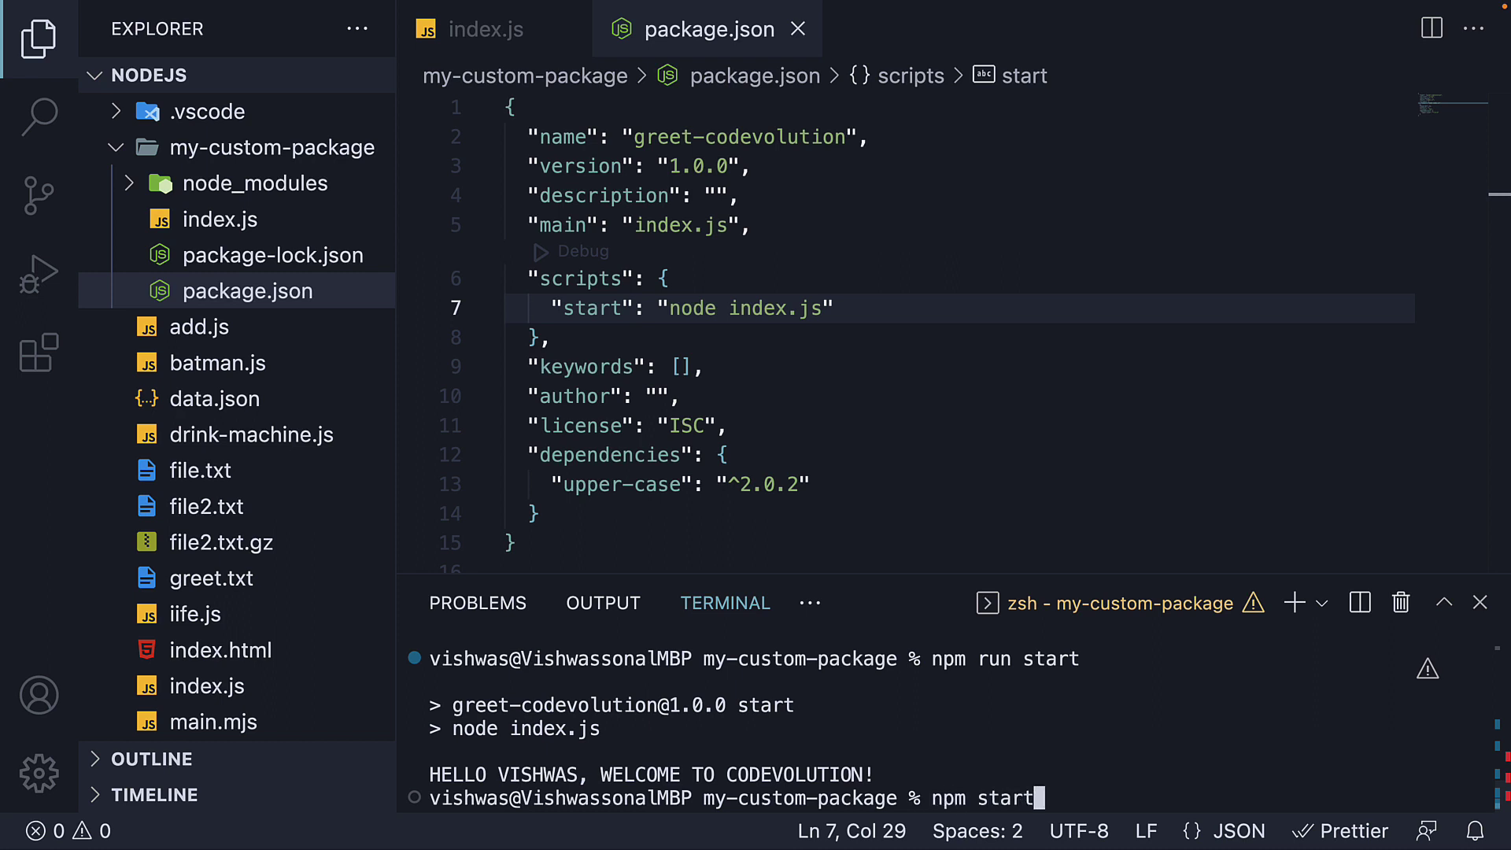
key(Return)
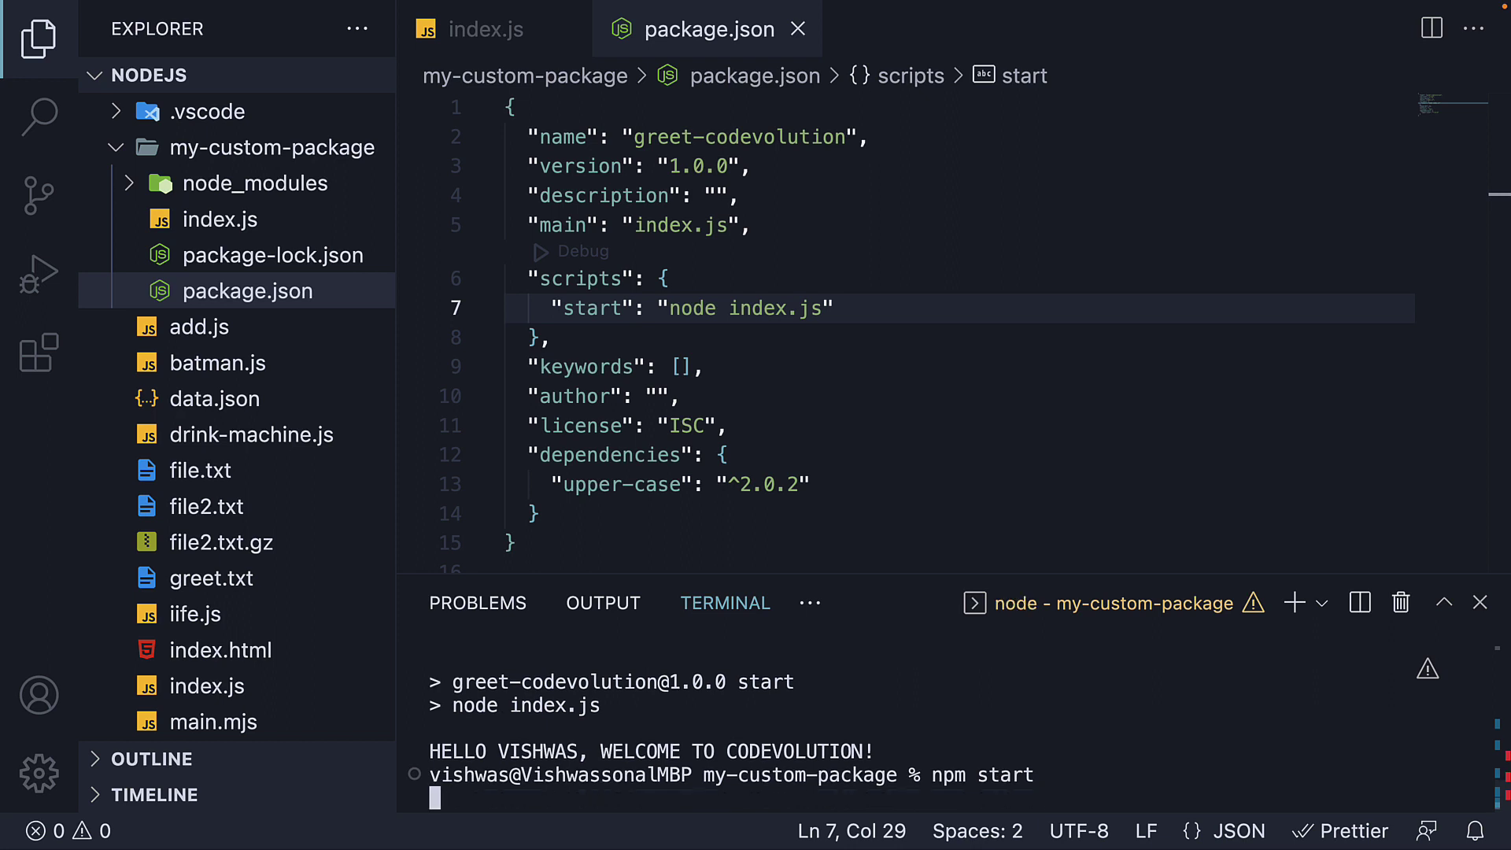